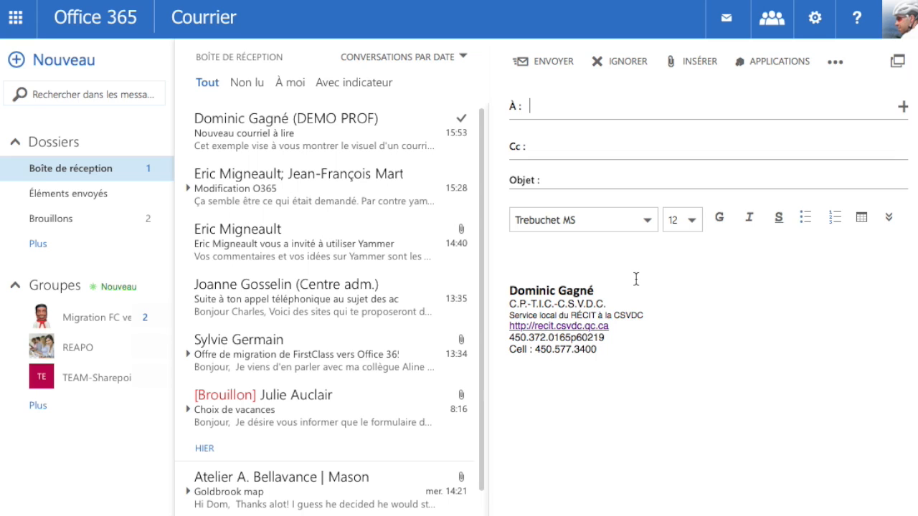
- Add the first recipient's name to the new message through the contacts and directory search, and check their contact card
{"action": "type", "text": "dom hal"}
{"action": "key", "text": "BackSpace"}
{"action": "type", "text": "m"}
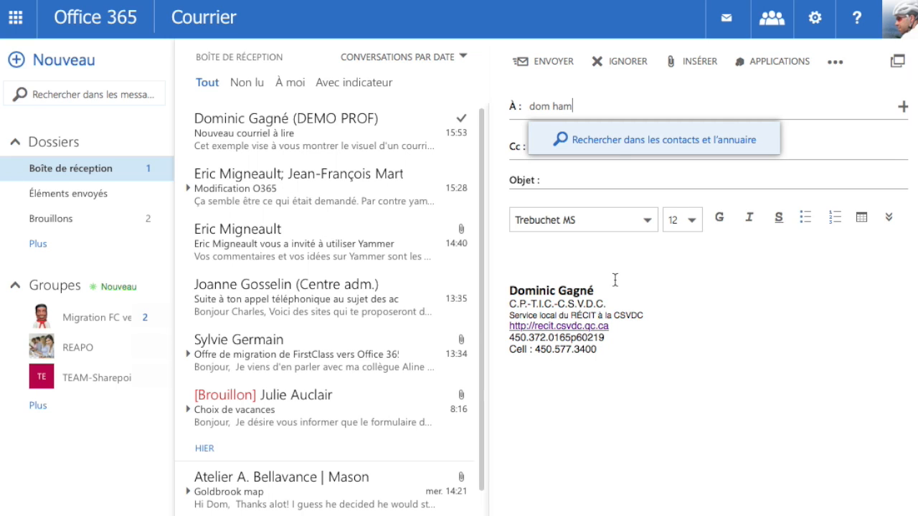
{"action": "left_click", "coordinate": [602, 140]}
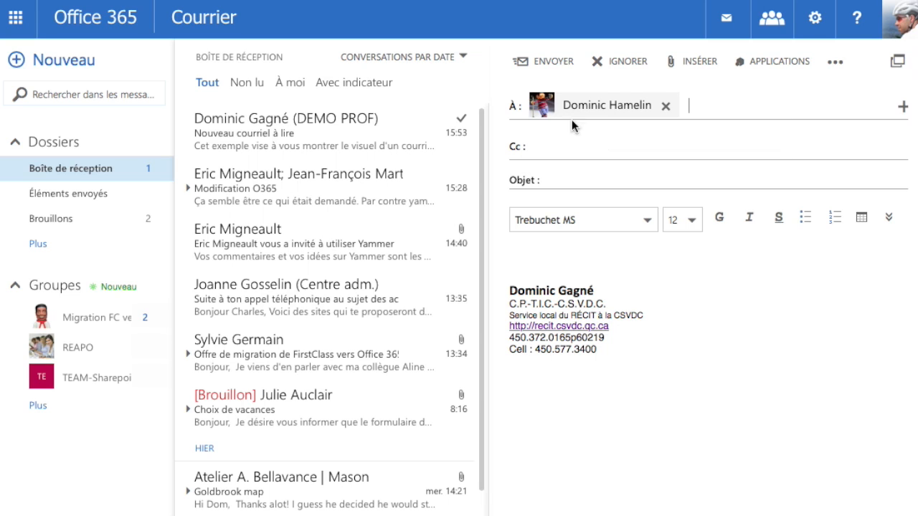
{"action": "left_click", "coordinate": [539, 106]}
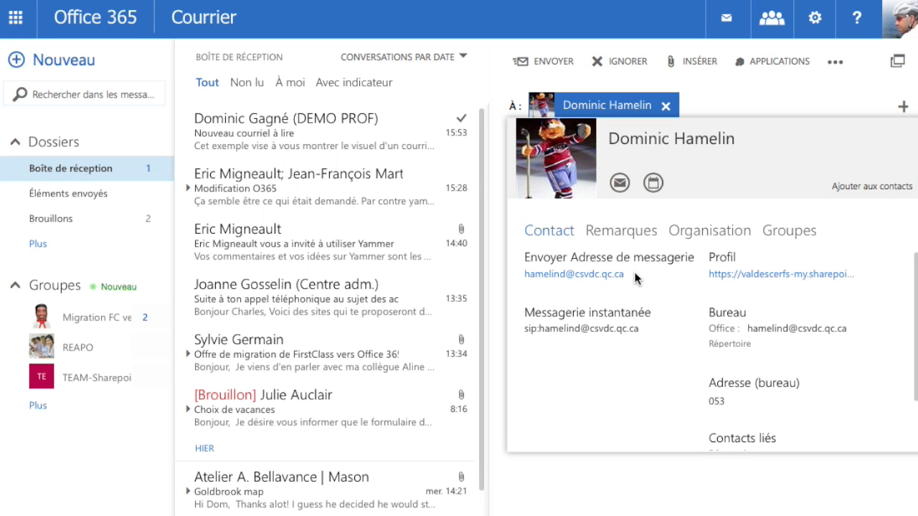
{"action": "left_click", "coordinate": [706, 97]}
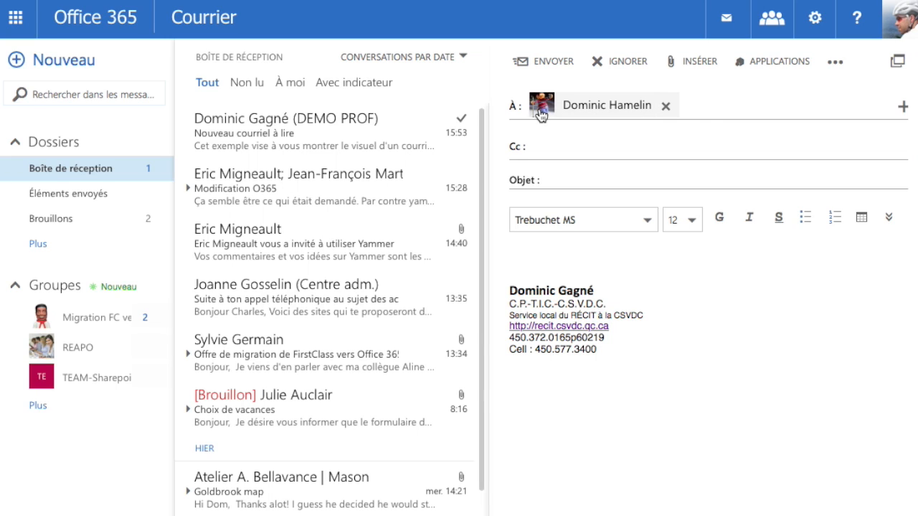
- Add a second recipient to the message by searching the contacts and directory for their partial name
{"action": "left_click", "coordinate": [713, 113]}
{"action": "type", "text": "dom ga"}
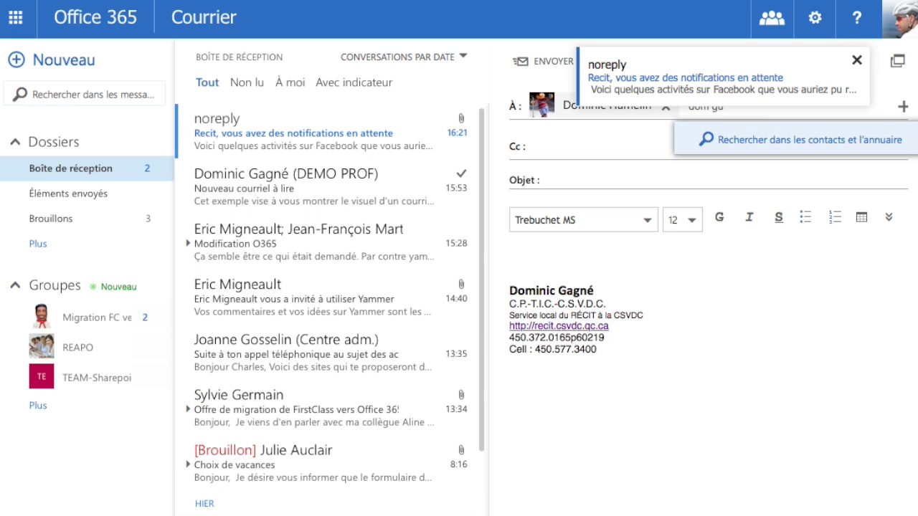
{"action": "left_click", "coordinate": [856, 60]}
{"action": "left_click", "coordinate": [728, 108]}
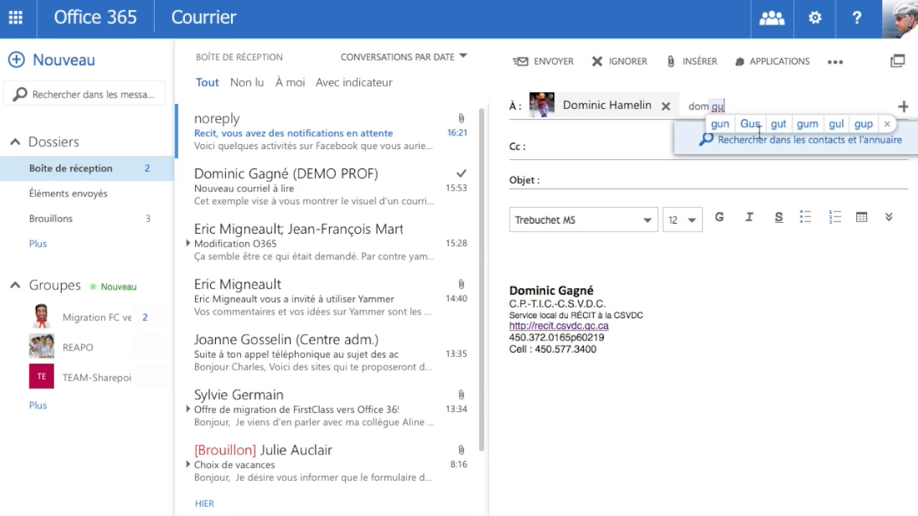
{"action": "left_click", "coordinate": [751, 147]}
{"action": "left_click", "coordinate": [751, 142]}
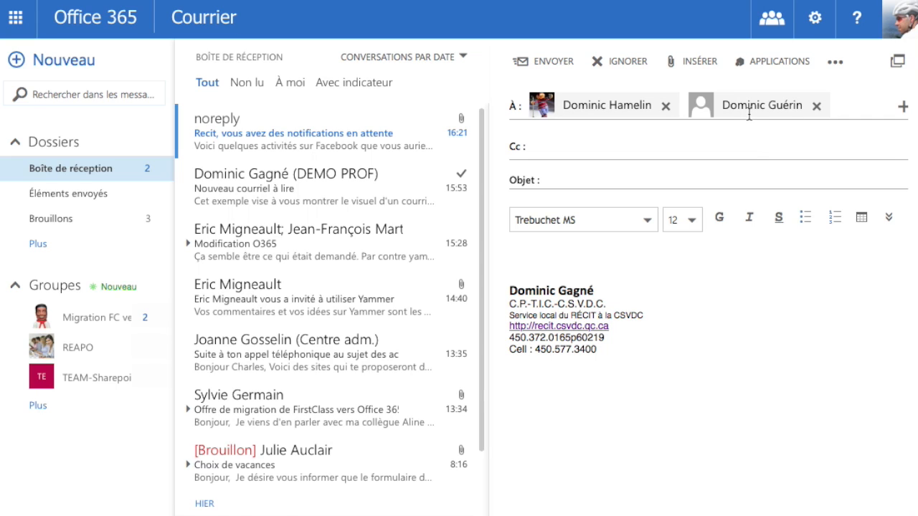
- Copy the e-mail address from the second recipient's contact card and replace that recipient with the pasted address
{"action": "left_click", "coordinate": [702, 106]}
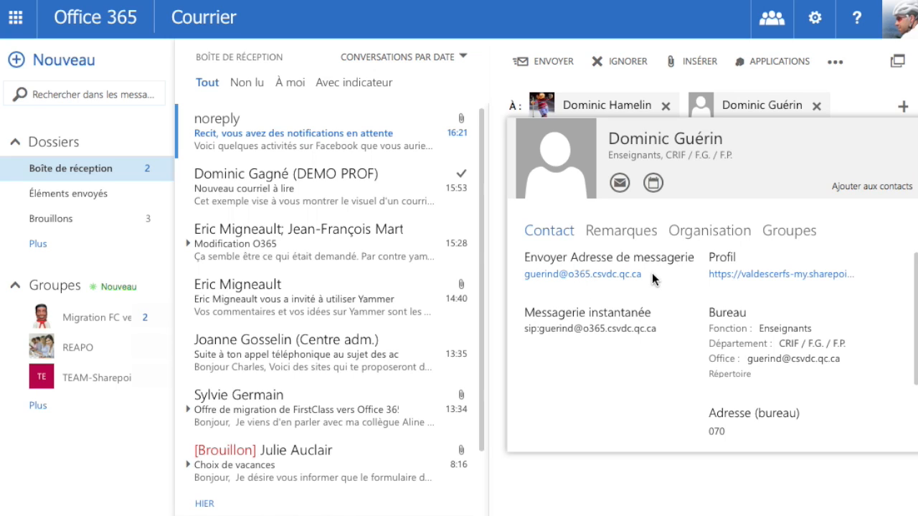
{"action": "left_click_drag", "start_coordinate": [648, 272], "coordinate": [526, 275]}
{"action": "key", "text": "ctrl+c"}
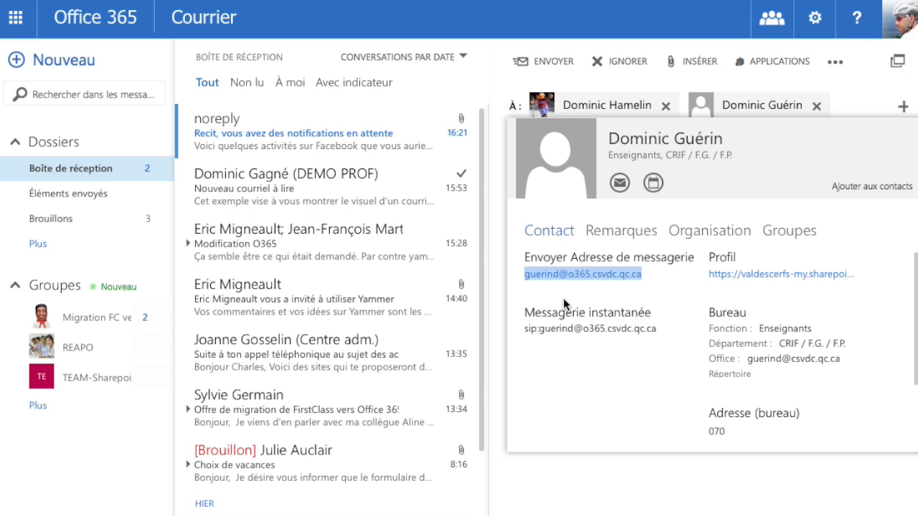
{"action": "left_click", "coordinate": [816, 106]}
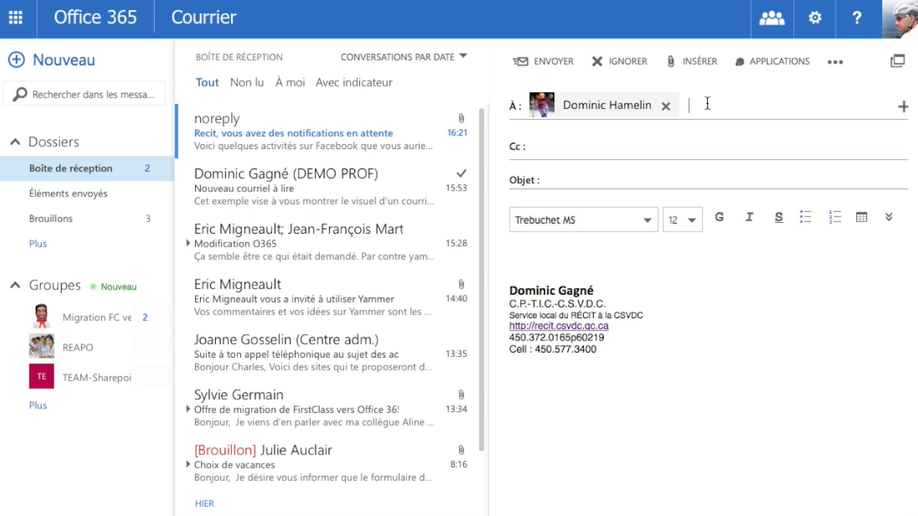
{"action": "key", "text": "ctrl+v"}
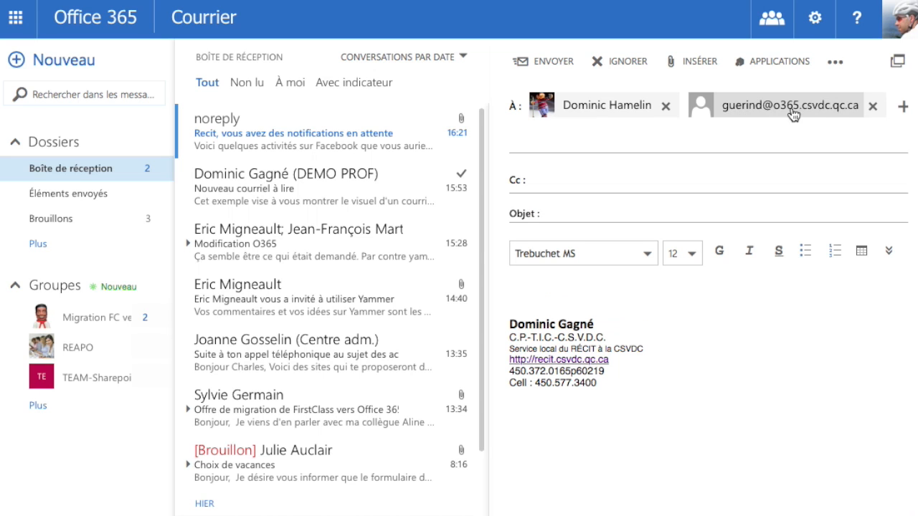
- Edit the pasted recipient address to remove the "o365." part of its domain
{"action": "left_click", "coordinate": [823, 108]}
{"action": "double_click", "coordinate": [823, 107]}
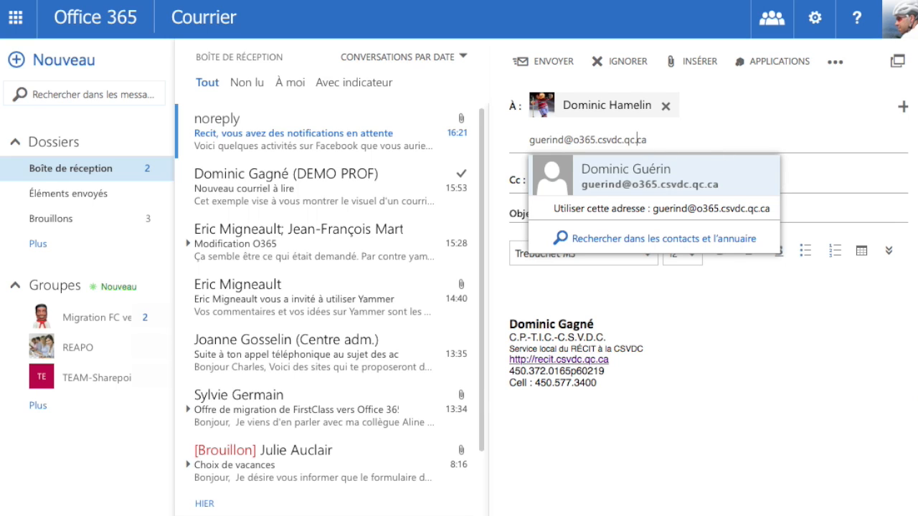
{"action": "left_click", "coordinate": [601, 139]}
{"action": "key", "text": "BackSpace"}
{"action": "key", "text": "BackSpace"}
{"action": "key", "text": "BackSpace"}
{"action": "key", "text": "BackSpace"}
{"action": "key", "text": "BackSpace"}
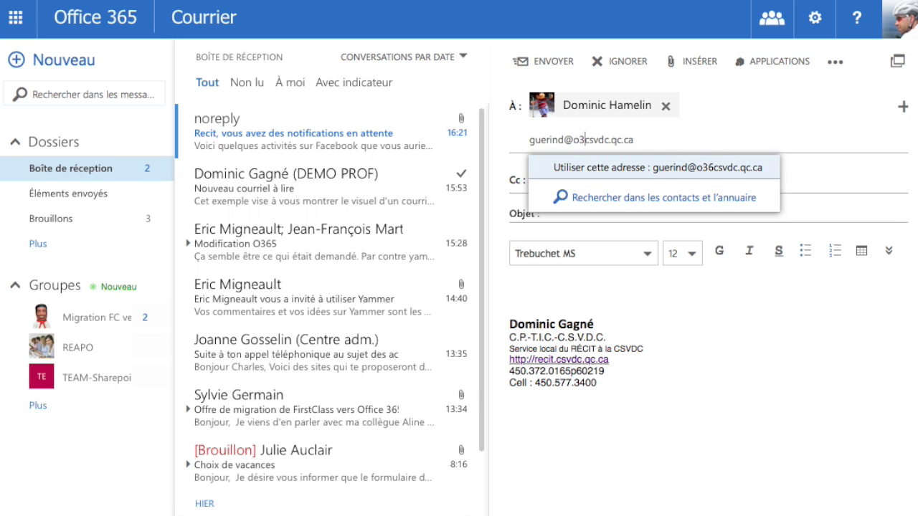
{"action": "key", "text": "Return"}
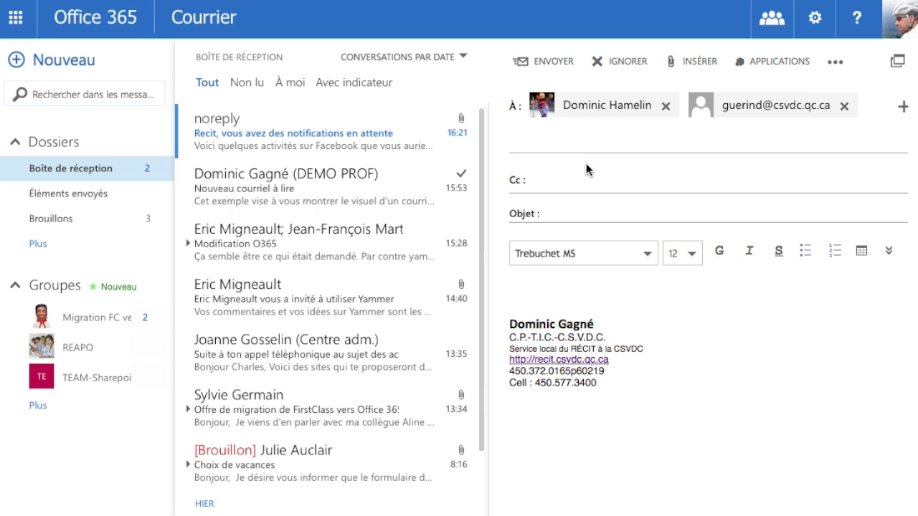
- Show the Cci field in the message header, leaving both Cc and Cci empty
{"action": "left_click", "coordinate": [549, 181]}
{"action": "left_click", "coordinate": [837, 63]}
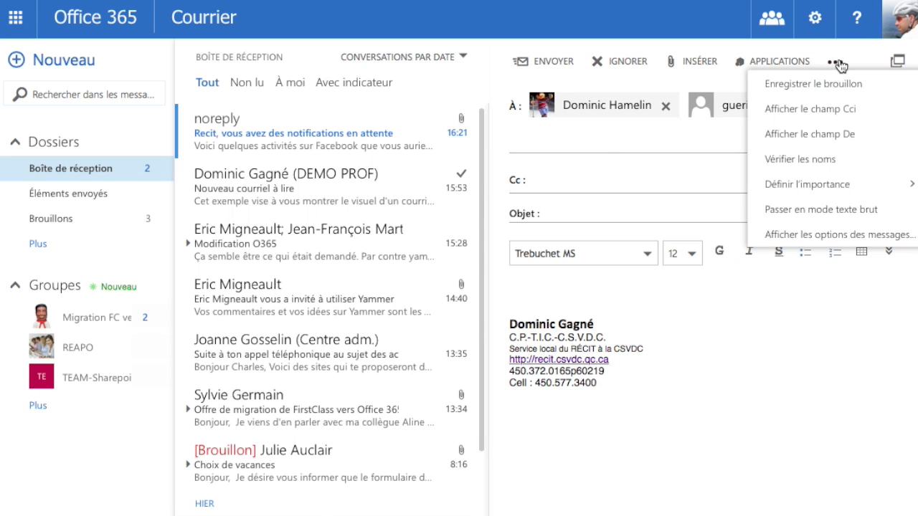
{"action": "left_click", "coordinate": [819, 109]}
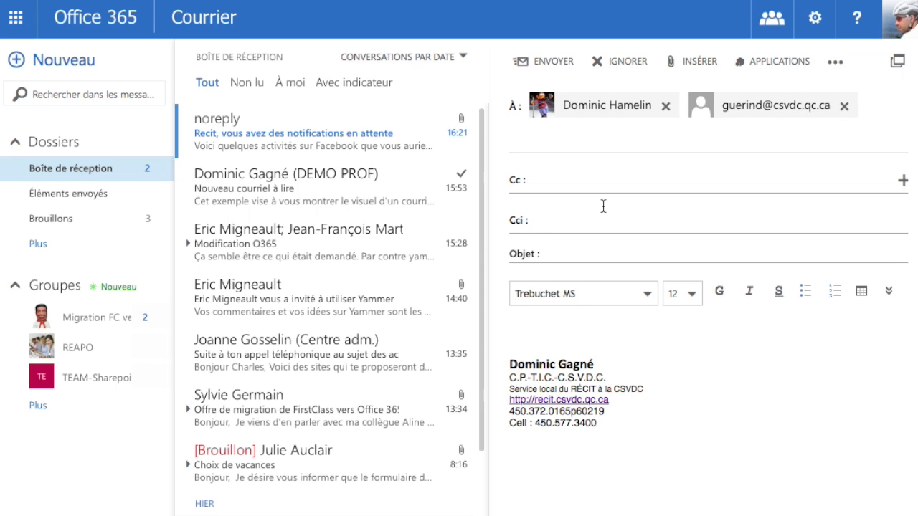
{"action": "left_click", "coordinate": [535, 220]}
{"action": "left_click", "coordinate": [553, 180]}
- Enter the subject "dfsgsdfg df" and write "df sgsdfg dsfg sdfg" in the message body above the signature
{"action": "left_click", "coordinate": [556, 255]}
{"action": "type", "text": "dfsgsdfg df"}
{"action": "left_click", "coordinate": [547, 315]}
{"action": "type", "text": "df sgsdfg dsfg sdfg"}
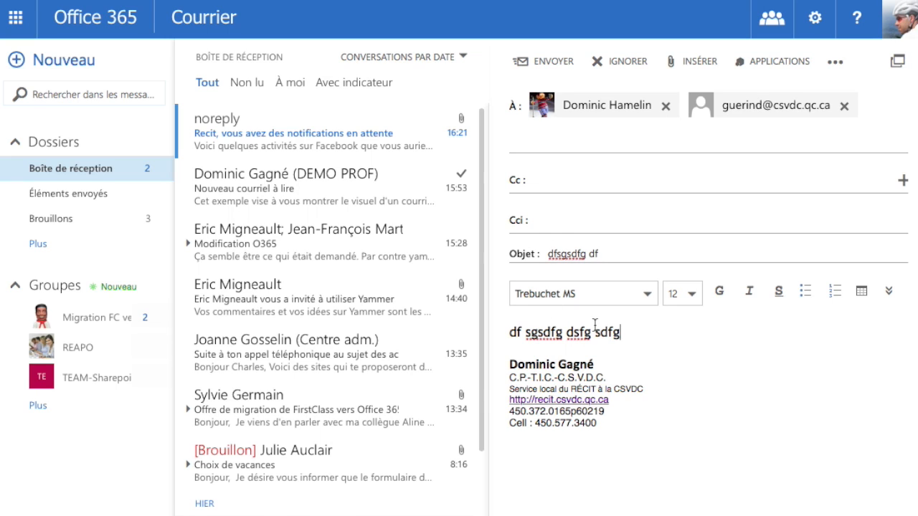
- Try the message options for a delivery receipt, a read receipt and Privé sensitivity, and cancel them
{"action": "left_click", "coordinate": [835, 66]}
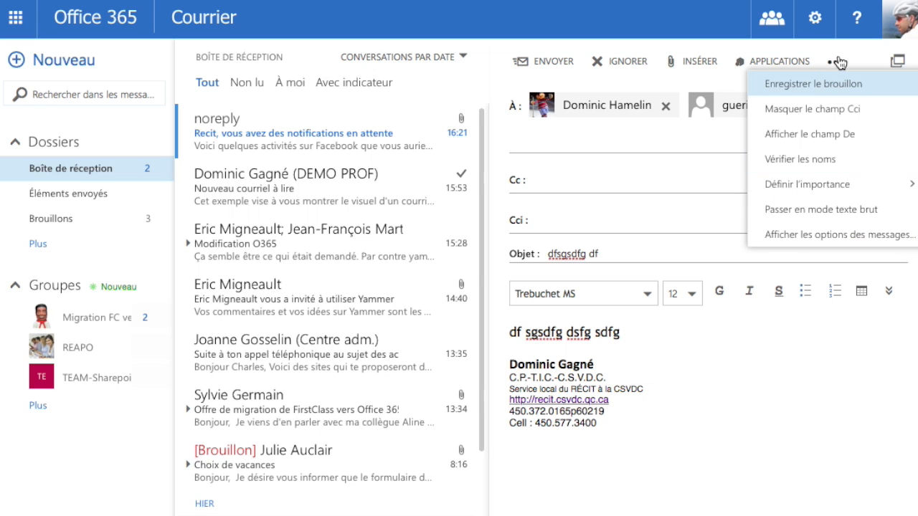
{"action": "left_click", "coordinate": [875, 237]}
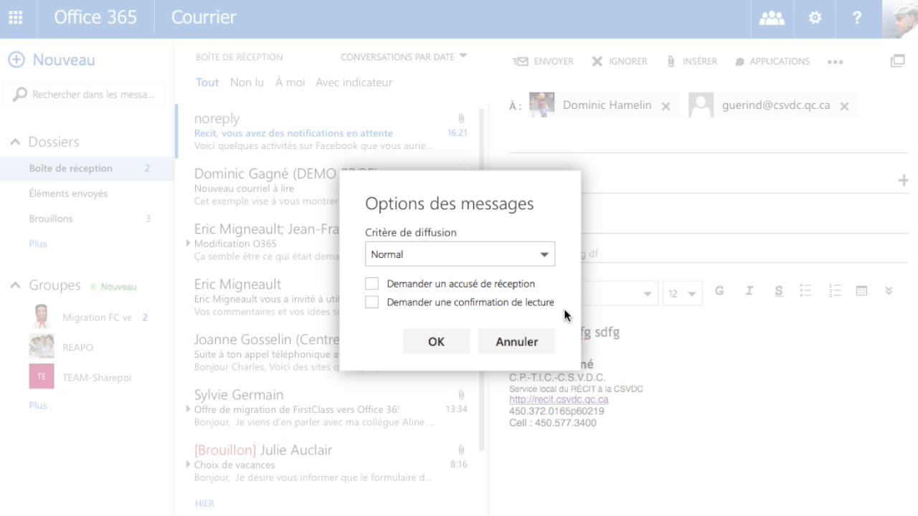
{"action": "left_click", "coordinate": [371, 285]}
{"action": "left_click", "coordinate": [371, 302]}
{"action": "left_click", "coordinate": [544, 255]}
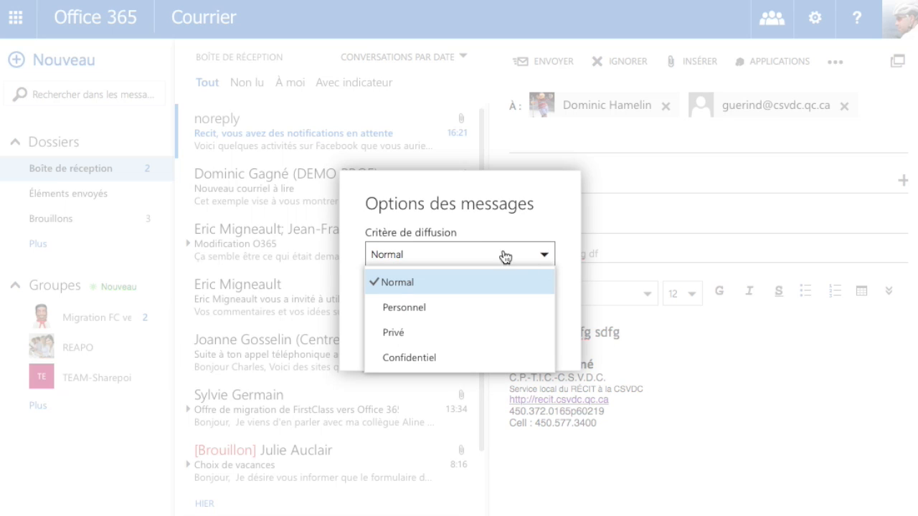
{"action": "left_click", "coordinate": [410, 337]}
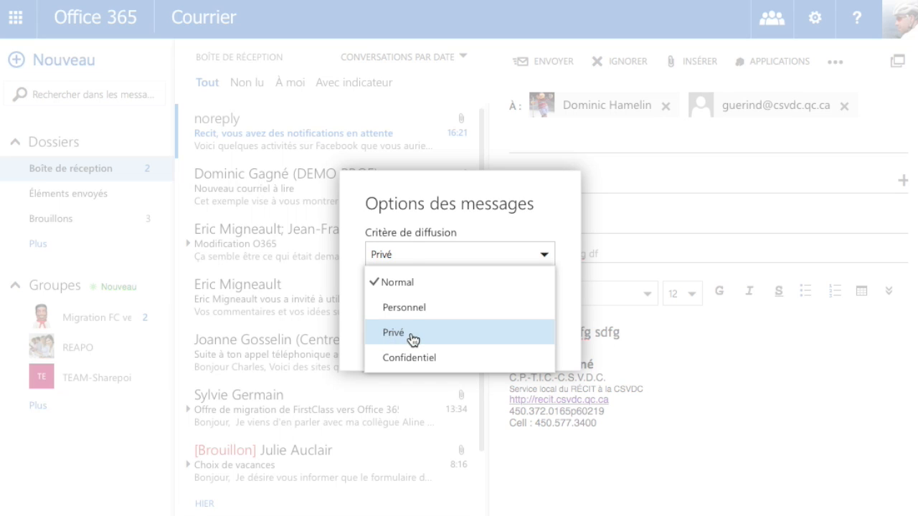
{"action": "left_click", "coordinate": [513, 217]}
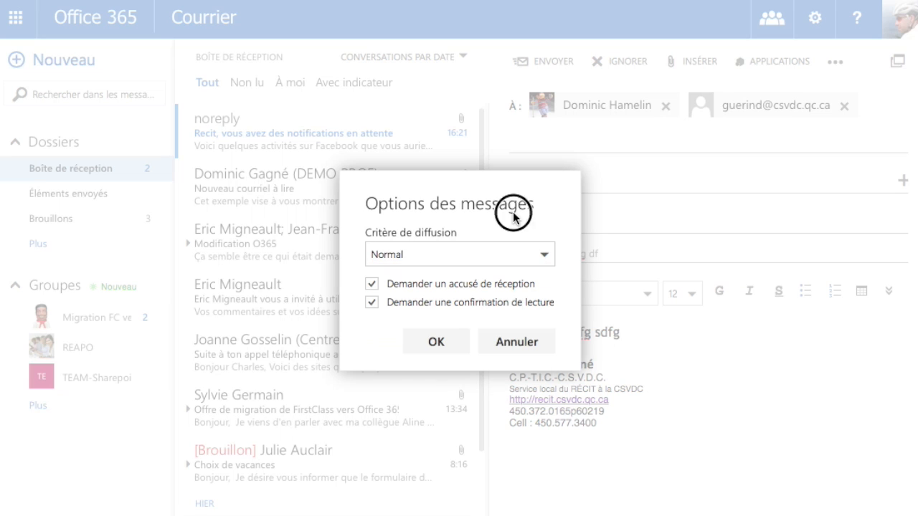
{"action": "left_click", "coordinate": [522, 347]}
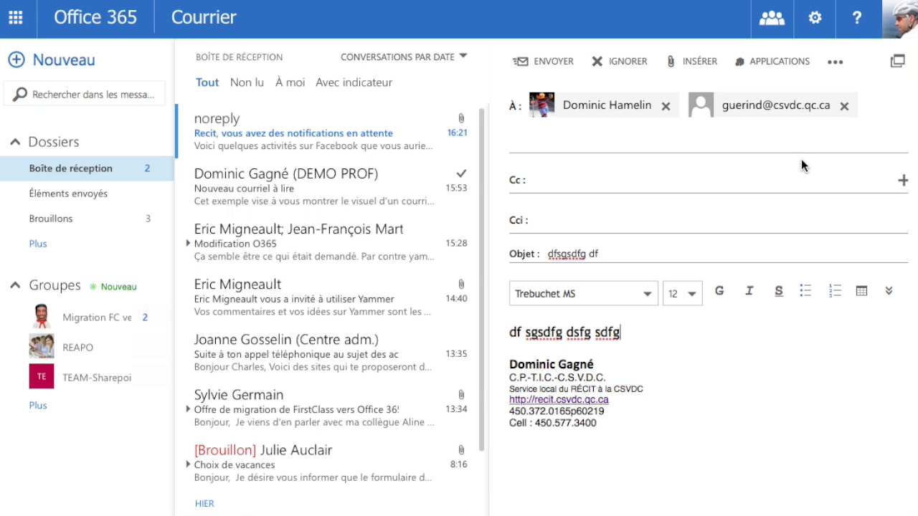
- Open the attachment picker and browse the OneDrive folder Mes fichiers as well as the computer's files
{"action": "left_click", "coordinate": [860, 64]}
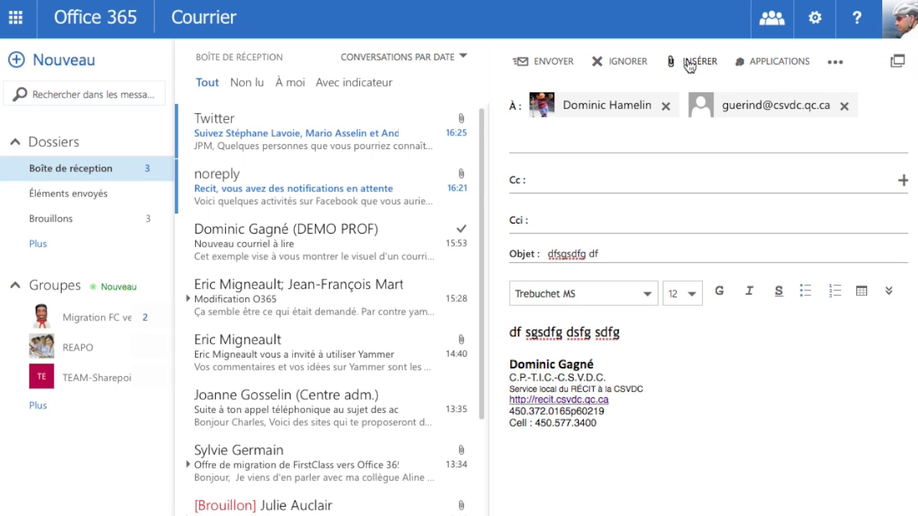
{"action": "left_click", "coordinate": [697, 63]}
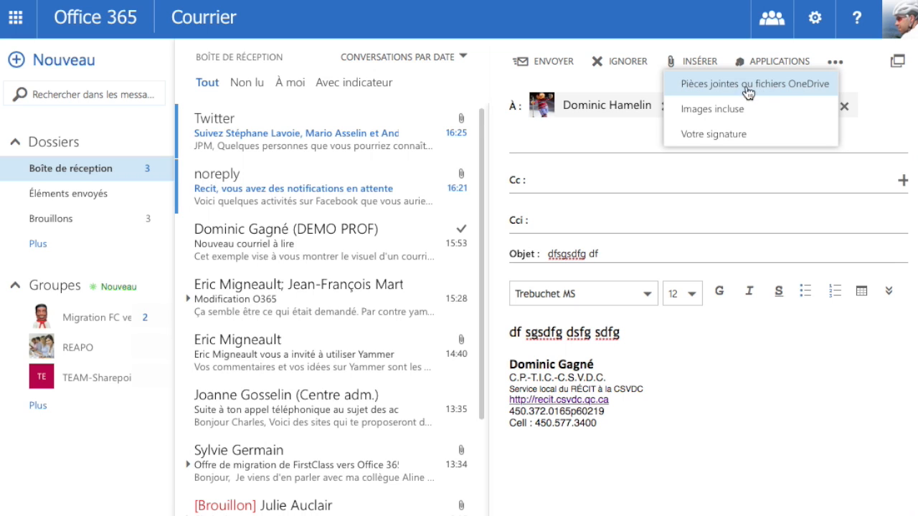
{"action": "left_click", "coordinate": [808, 89]}
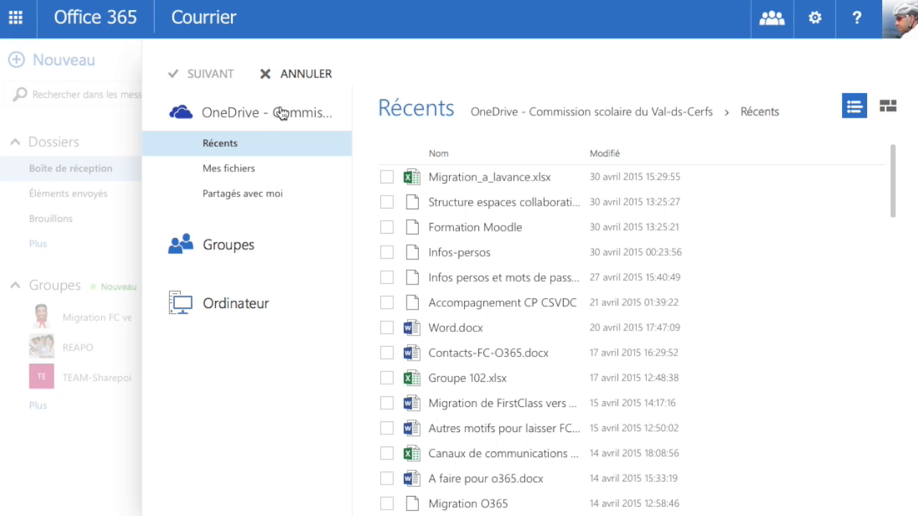
{"action": "left_click", "coordinate": [265, 168]}
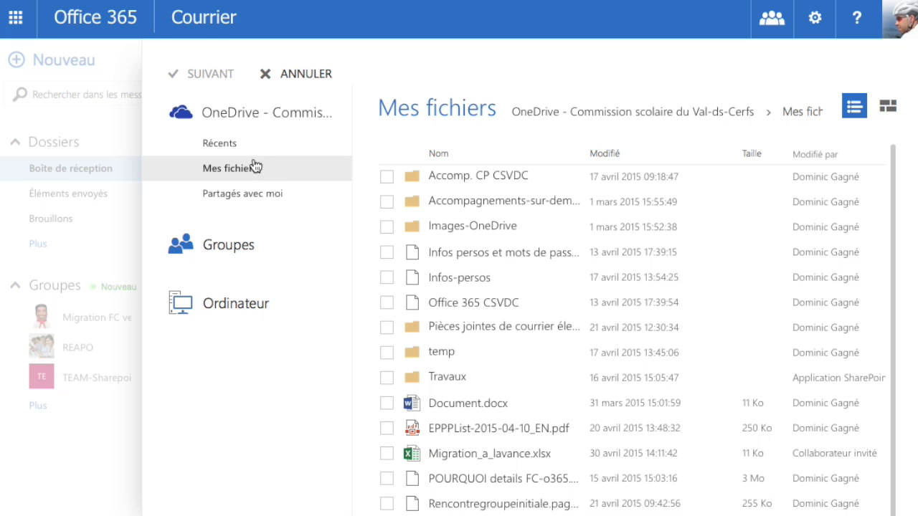
{"action": "left_click", "coordinate": [224, 307]}
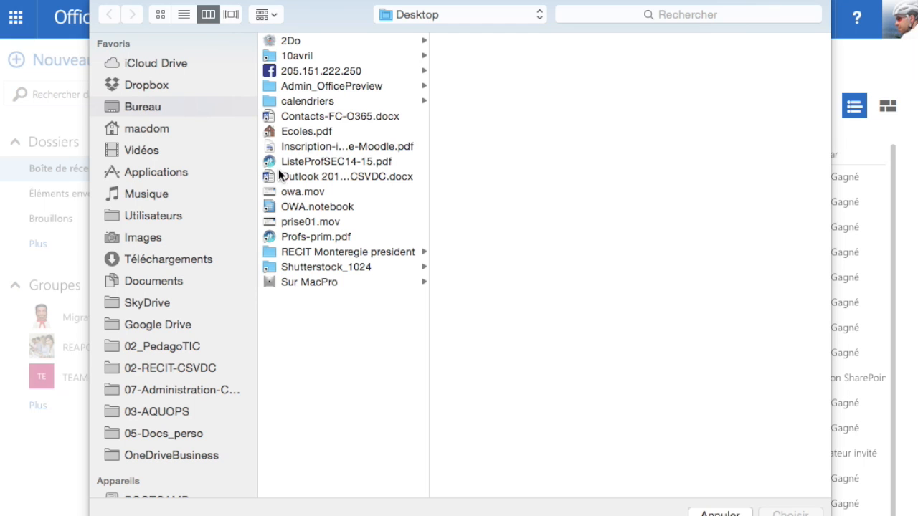
{"action": "left_click", "coordinate": [719, 514]}
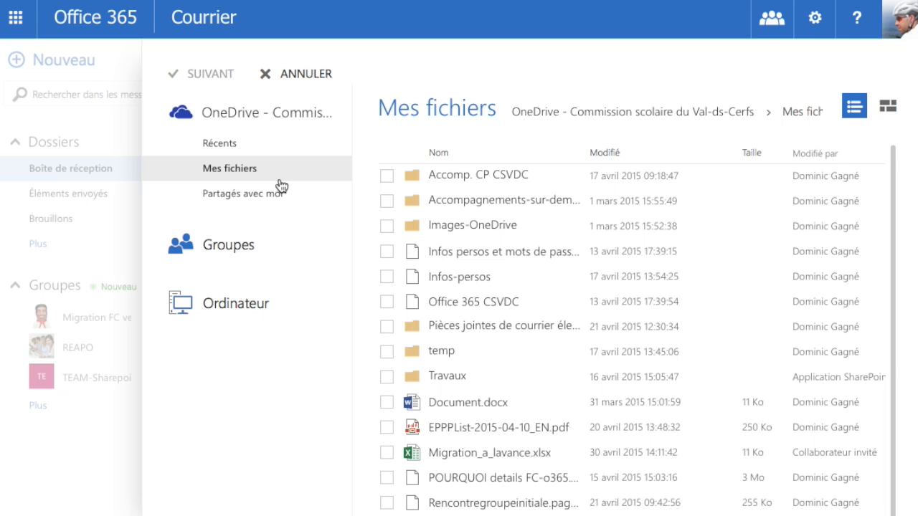
- Attach Document.docx from Mes fichiers to the message by sharing it with OneDrive
{"action": "left_click", "coordinate": [386, 406]}
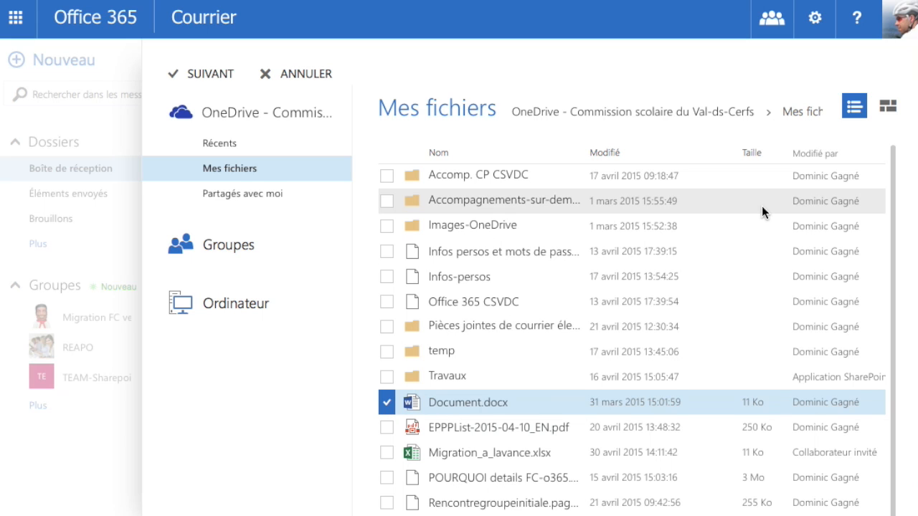
{"action": "left_click", "coordinate": [200, 69]}
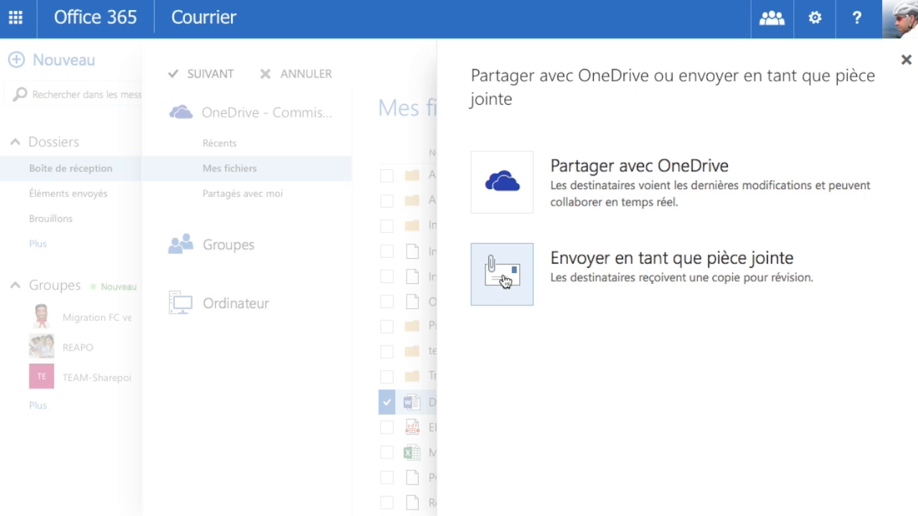
{"action": "left_click", "coordinate": [511, 179]}
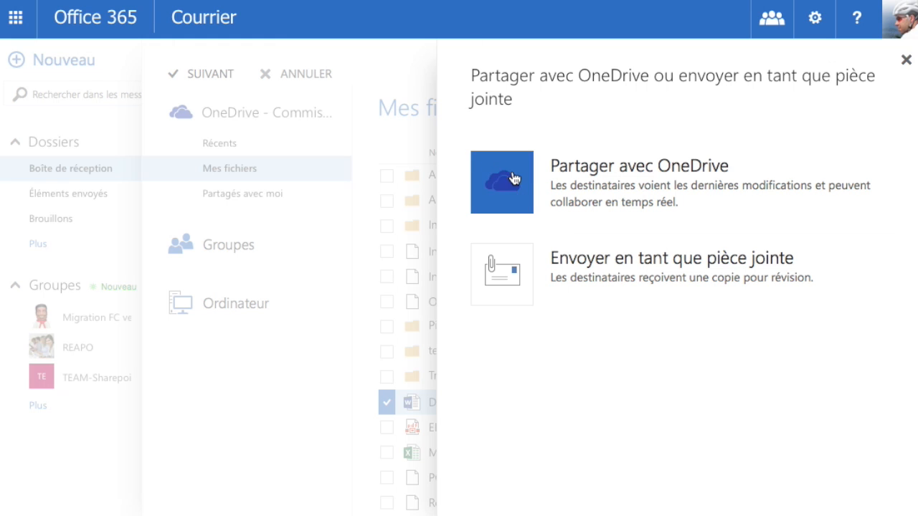
{"action": "left_click", "coordinate": [656, 362]}
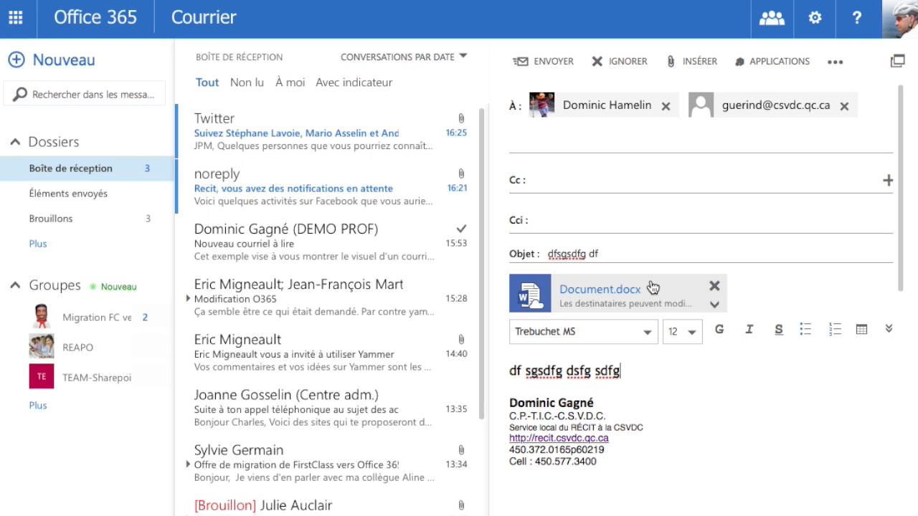
- Review the recipient permission choices for the shared Document.docx and leave them without saving
{"action": "left_click", "coordinate": [714, 306]}
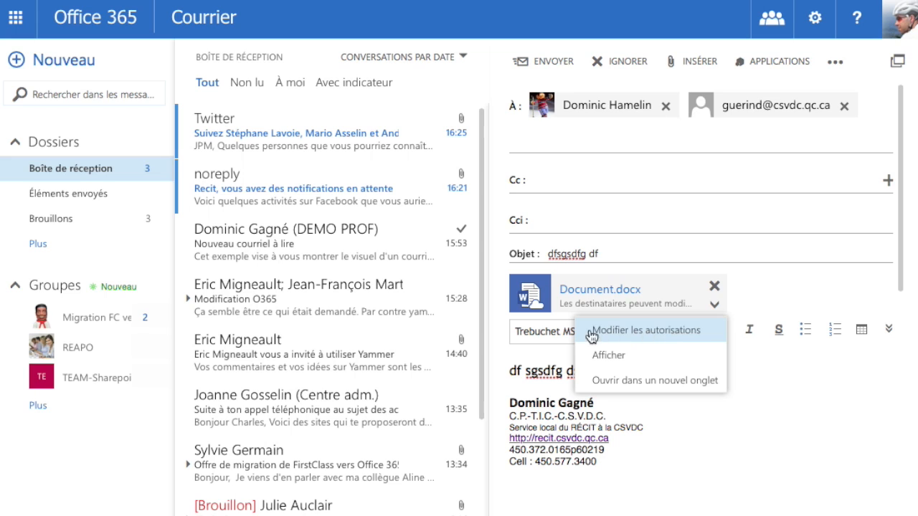
{"action": "left_click", "coordinate": [676, 334]}
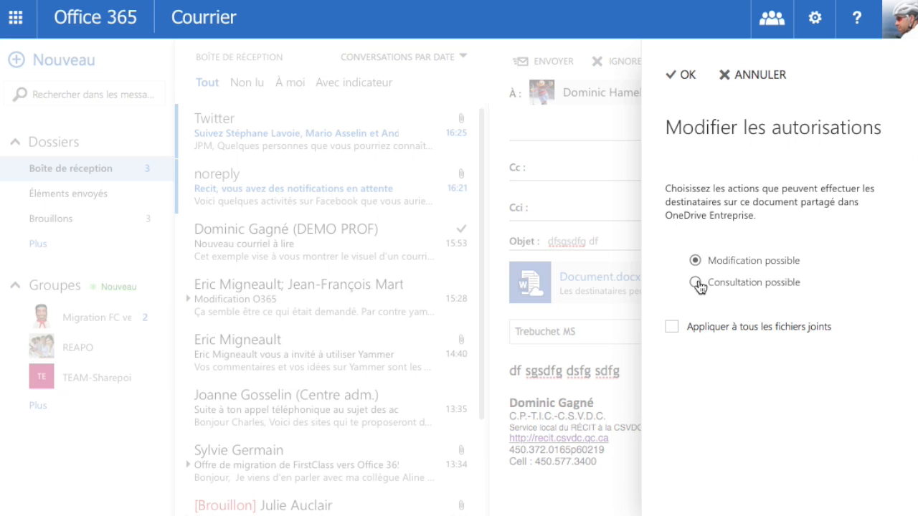
{"action": "left_click", "coordinate": [749, 77]}
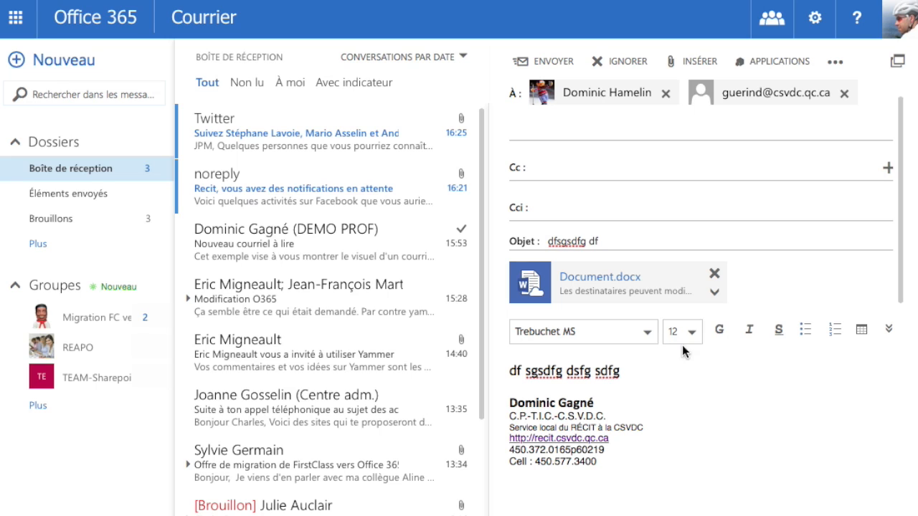